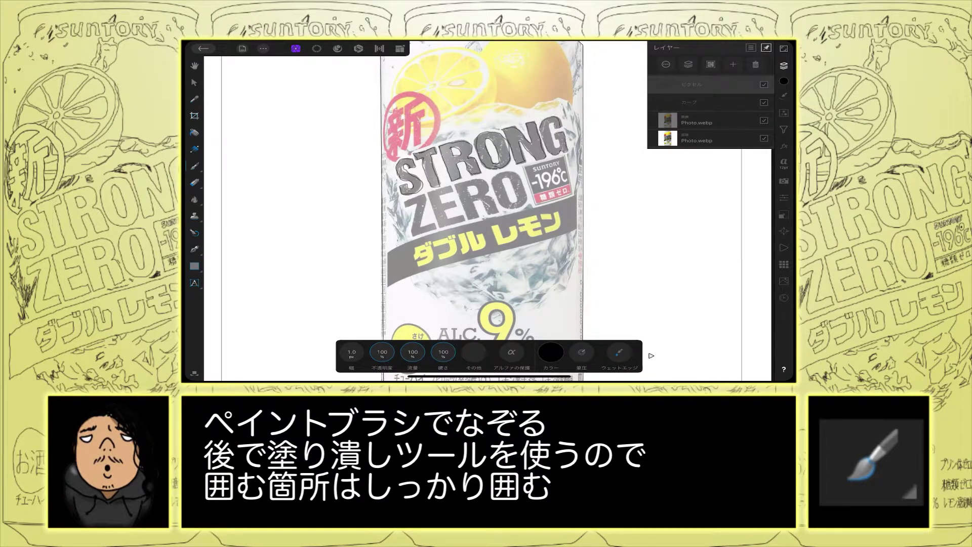
Ink black lines along the ice-cube outlines, with hatching and strokes across the central ice.
left_click_drag(529, 186, 528, 202)
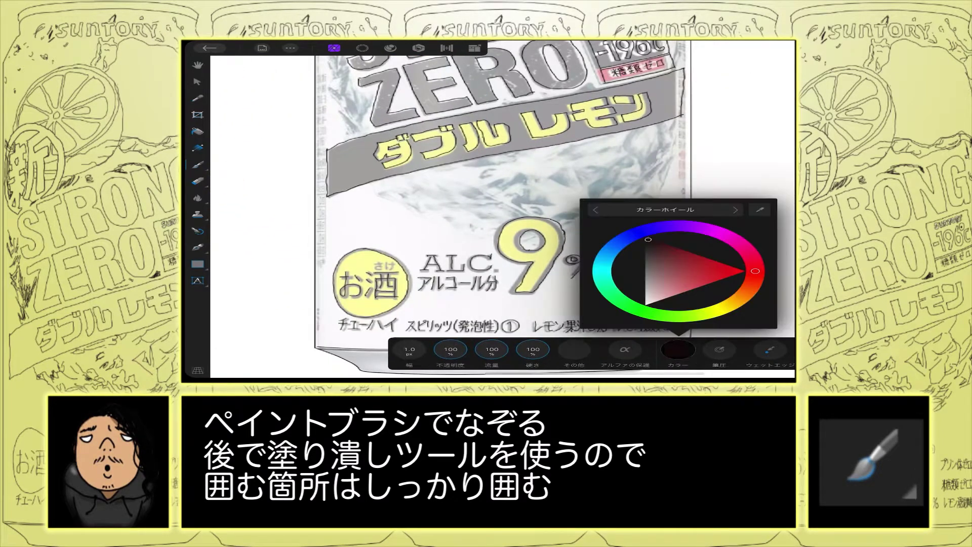
left_click_drag(623, 108, 599, 148)
left_click_drag(653, 109, 631, 175)
left_click_drag(673, 156, 654, 183)
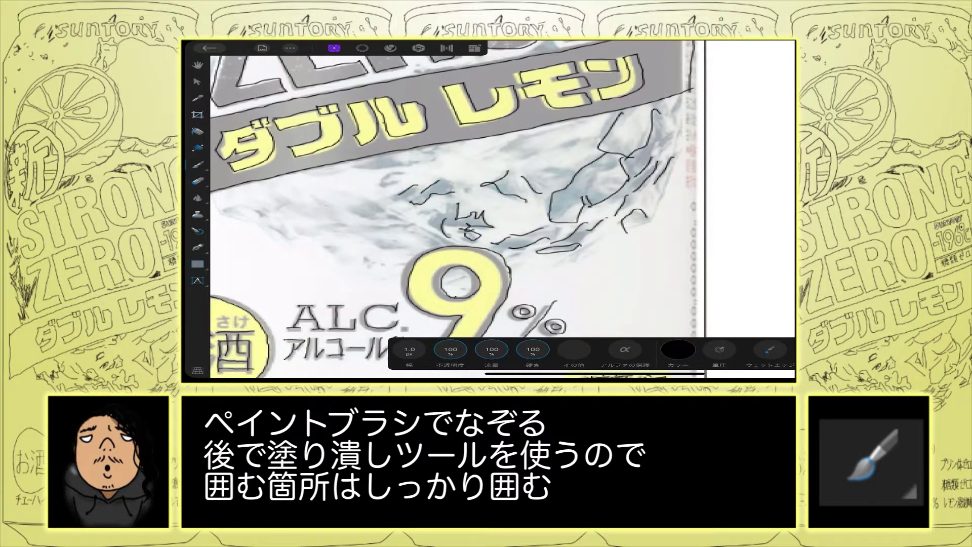
left_click_drag(504, 147, 579, 125)
left_click_drag(534, 161, 581, 136)
left_click_drag(413, 161, 440, 148)
left_click_drag(503, 156, 517, 149)
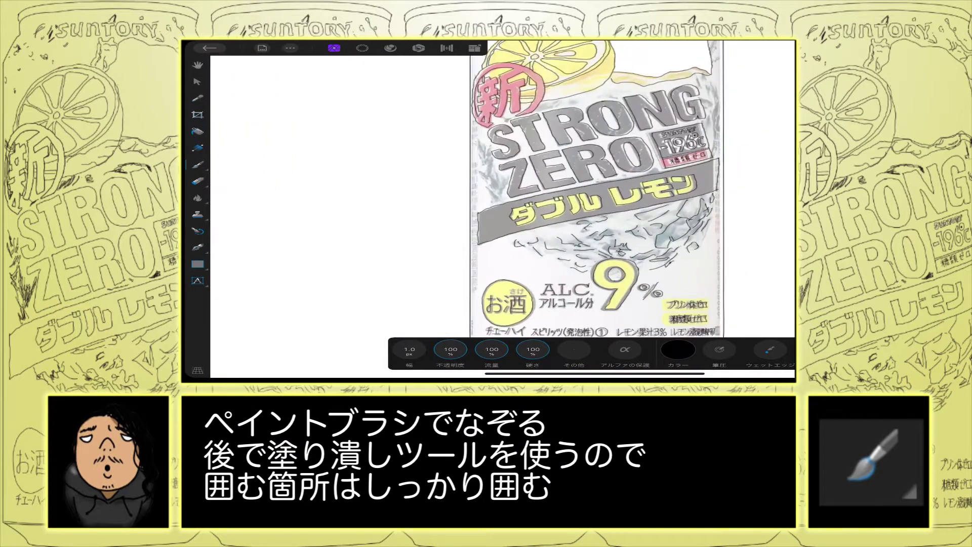
Add short strokes on the left ice and trace the marble veins in the white band.
left_click_drag(498, 172, 477, 229)
left_click_drag(448, 86, 428, 143)
left_click_drag(437, 69, 424, 103)
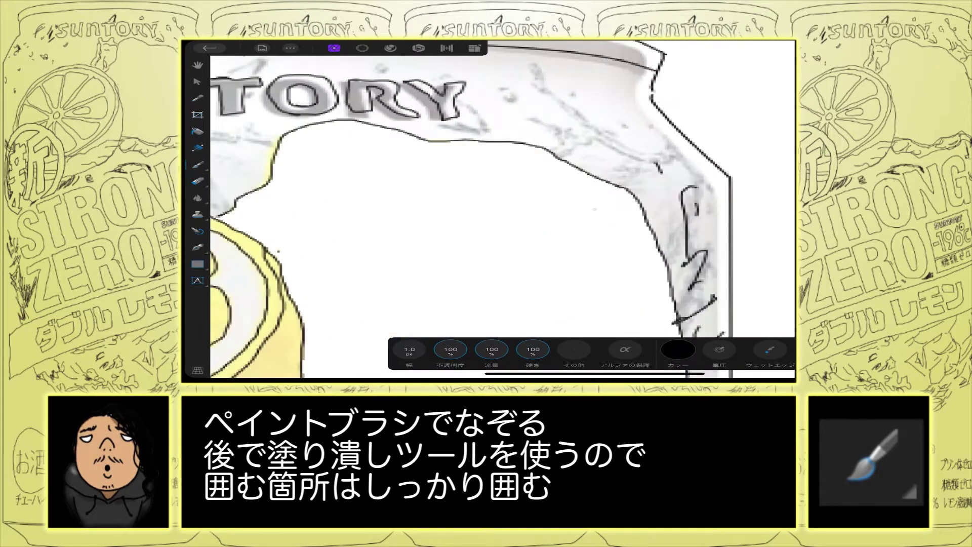
left_click_drag(534, 116, 667, 161)
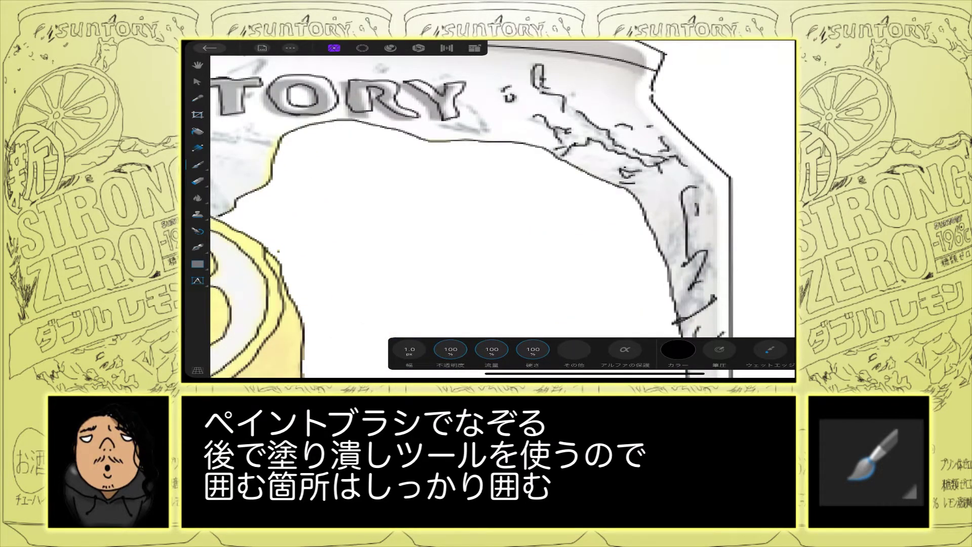
Switch to the Erase Brush for removing stray pixel marks.
left_click(197, 180)
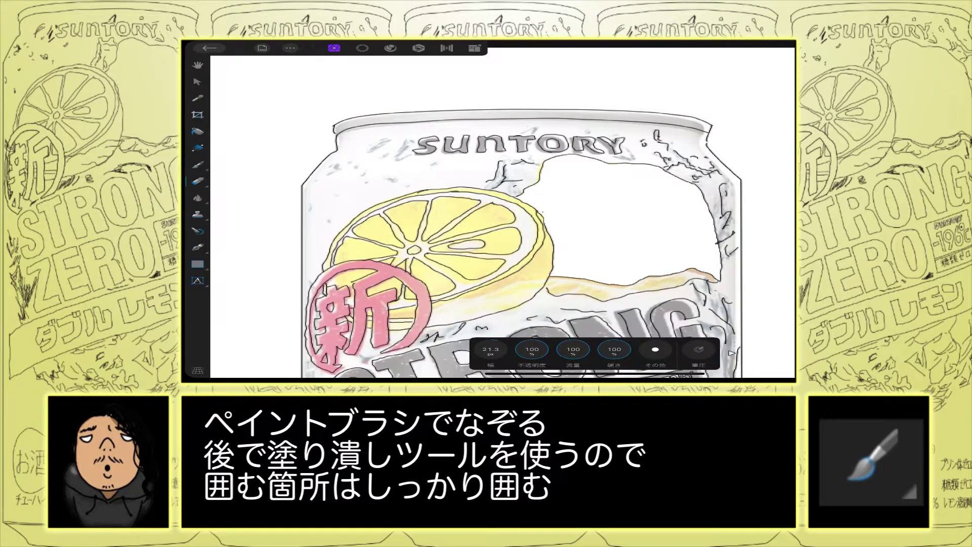